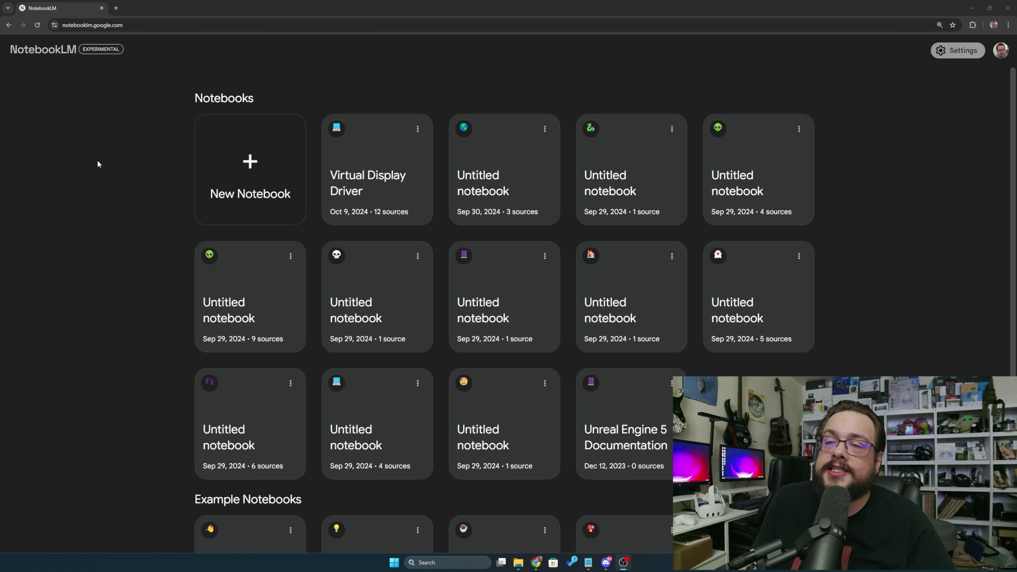
Start a new untitled notebook so the Add sources dialog appears
left_click(249, 167)
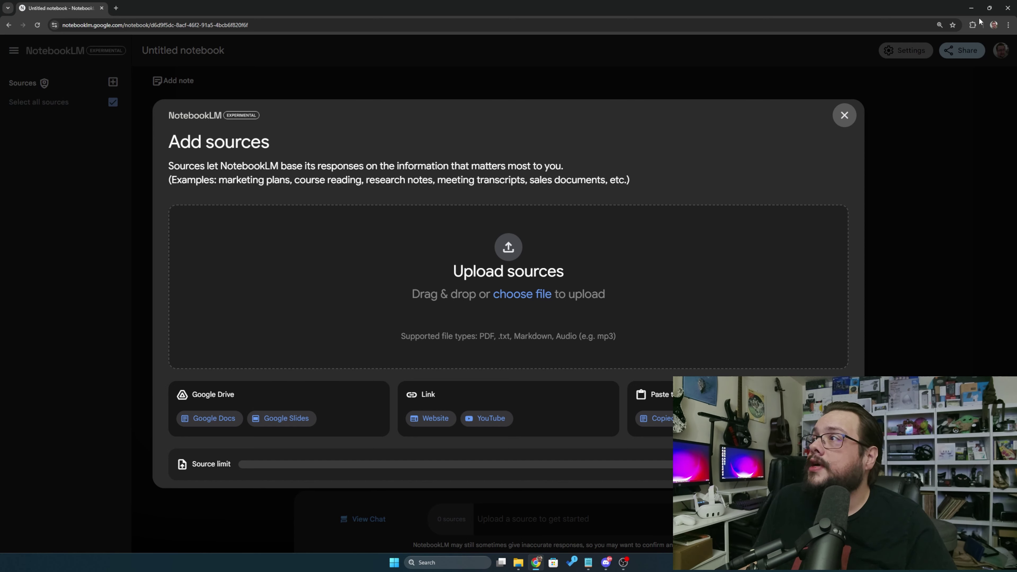
Download the full Windows IoT Enterprise documentation PDF and save it to the Desktop
key("super+e")
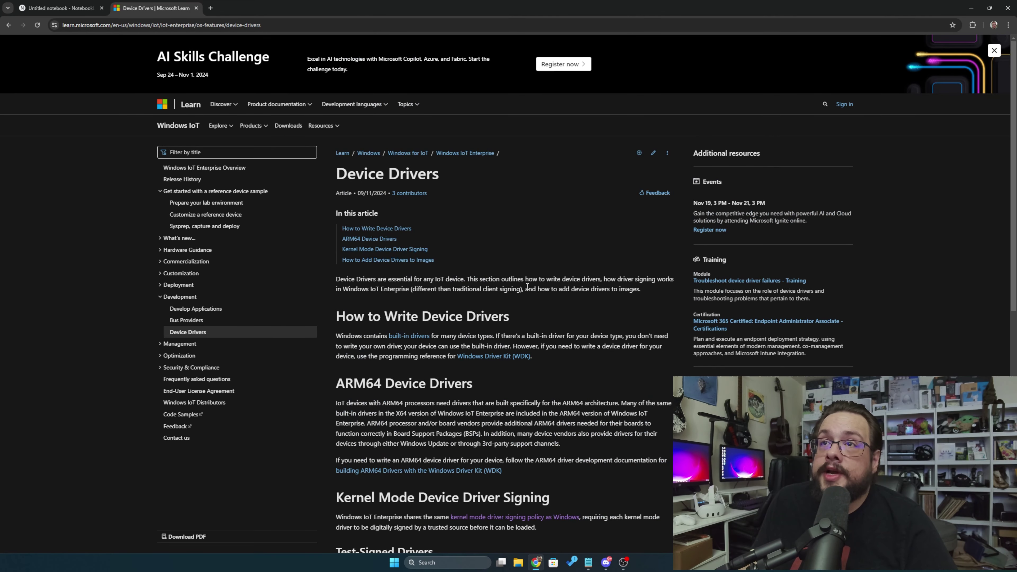
scroll(240, 340, "down", 4)
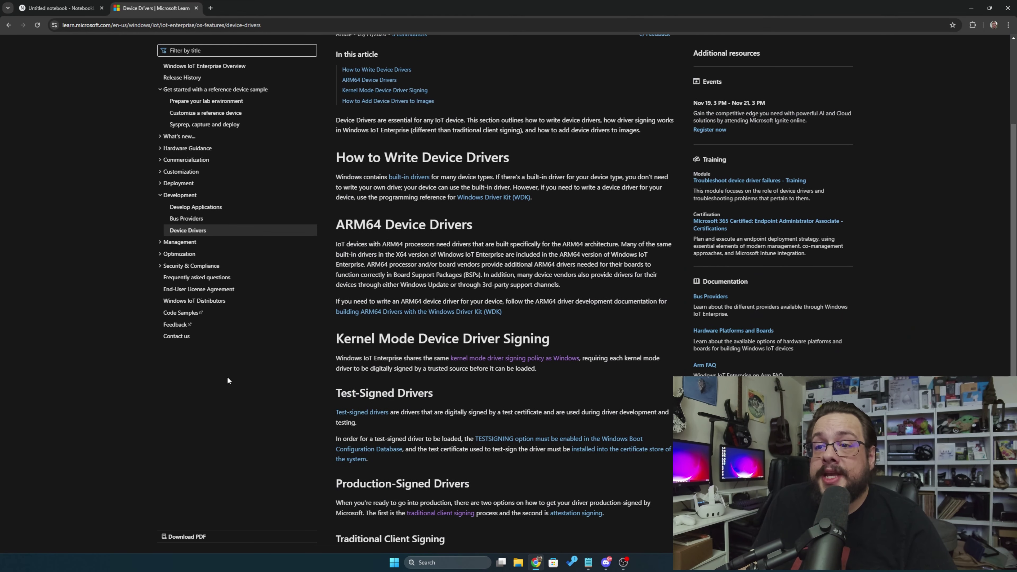
left_click(193, 543)
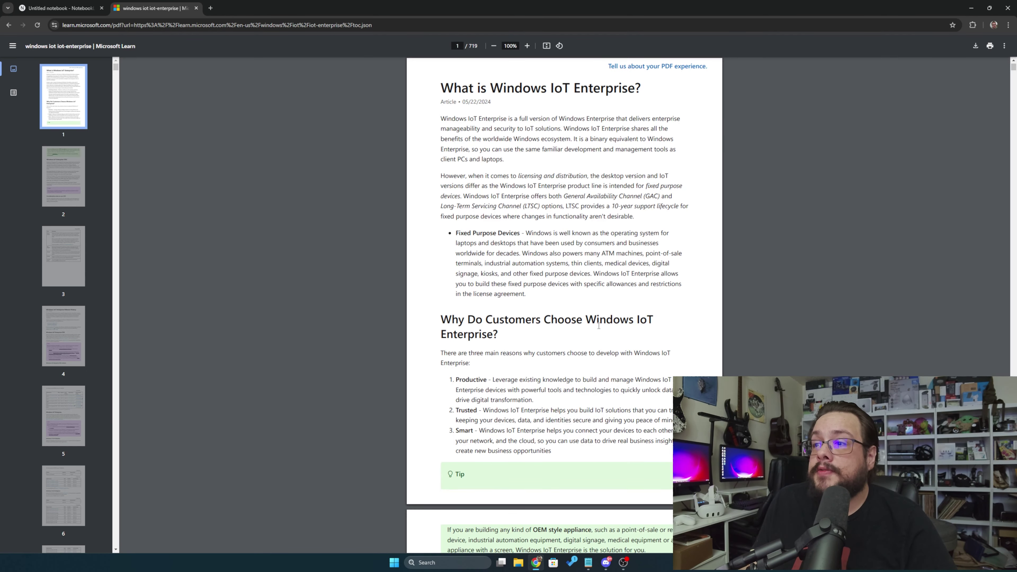
scroll(560, 305, "down", 20)
scroll(495, 271, "down", 10)
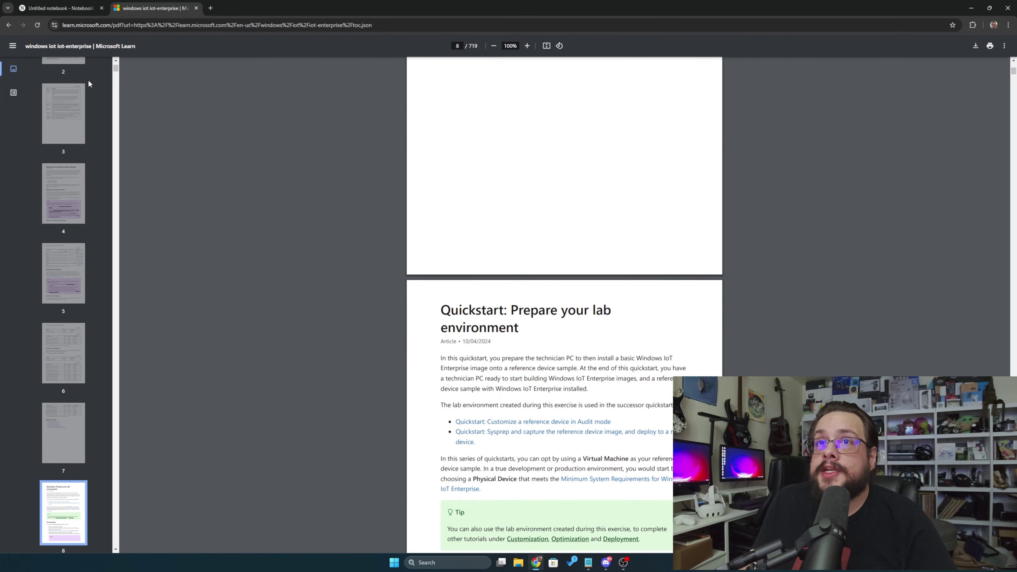
scroll(286, 95, "down", 15)
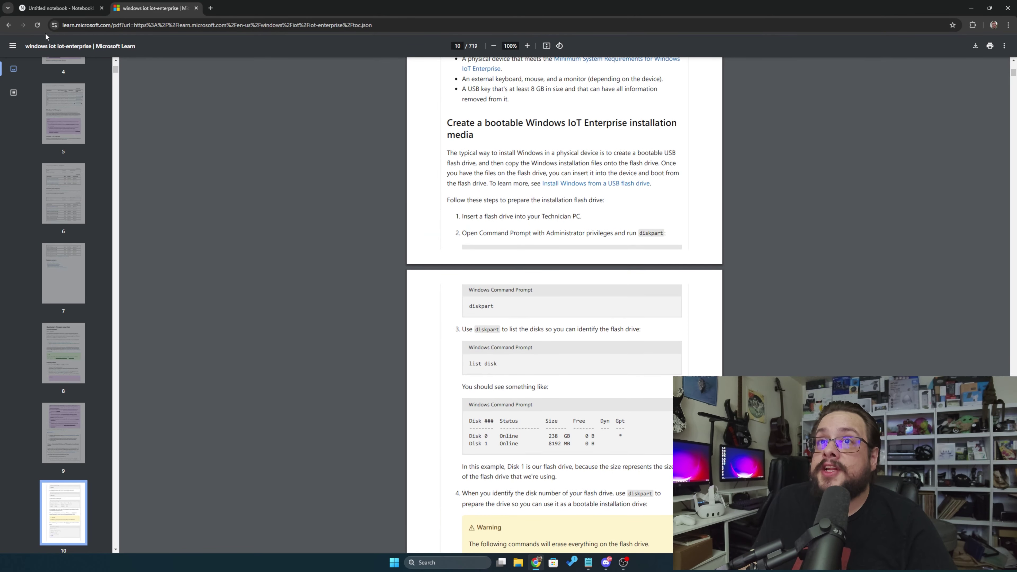
left_click(976, 46)
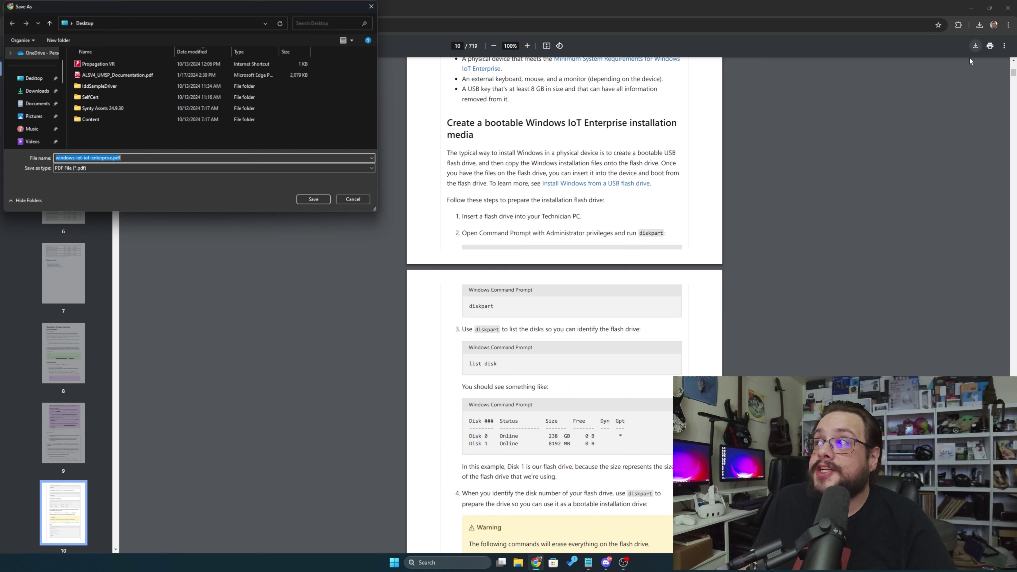
left_click(301, 204)
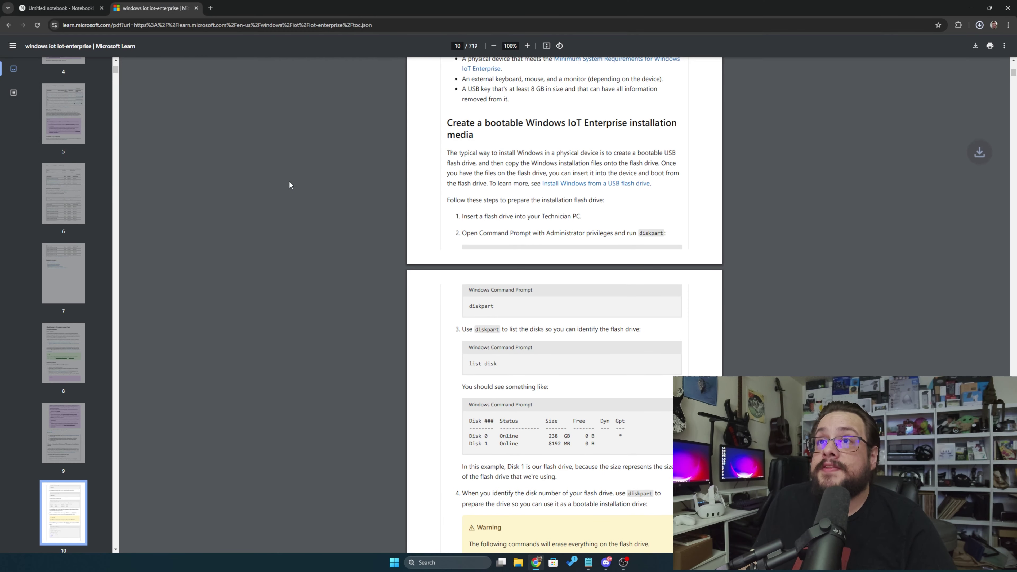
left_click(60, 8)
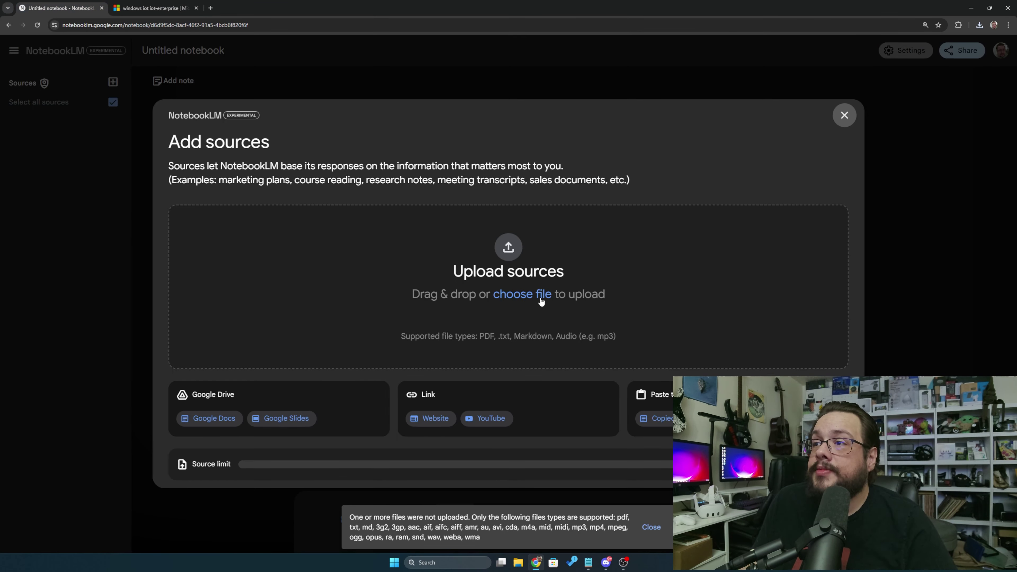
Drag windows-iot-iot-enterprise.pdf from recent downloads into the notebook as its first source
left_click(979, 25)
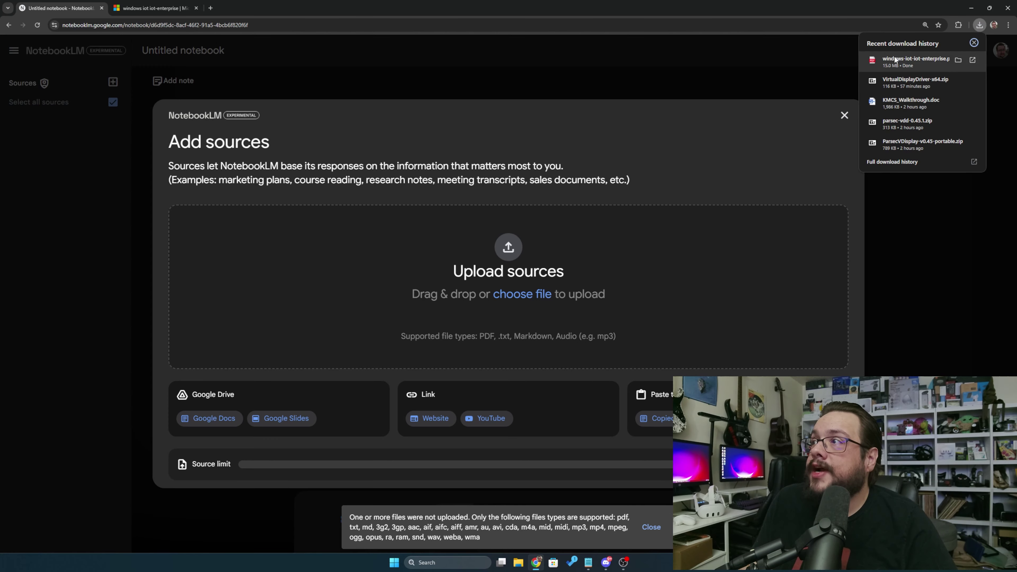
left_click_drag(896, 60, 428, 321)
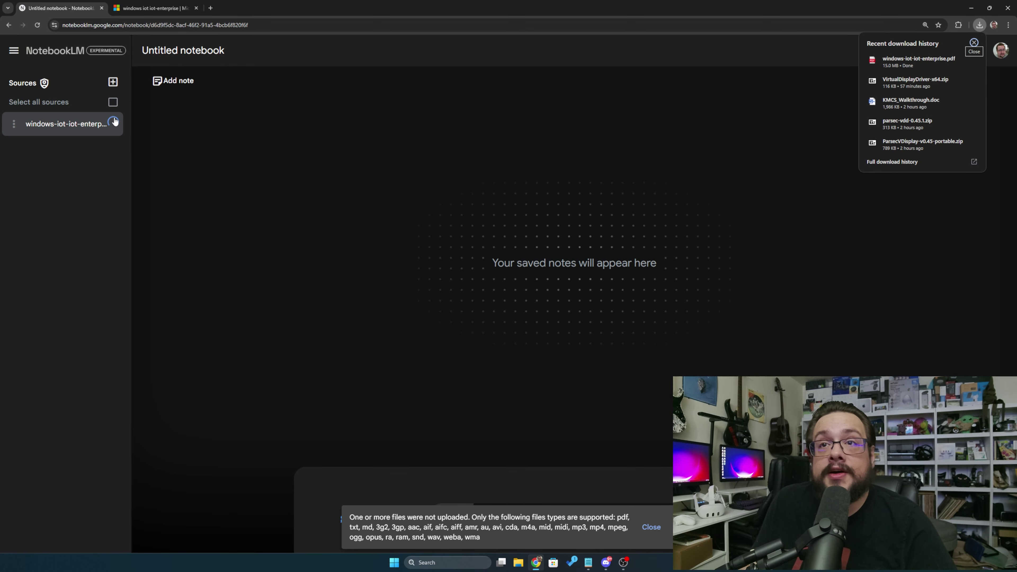
left_click(160, 8)
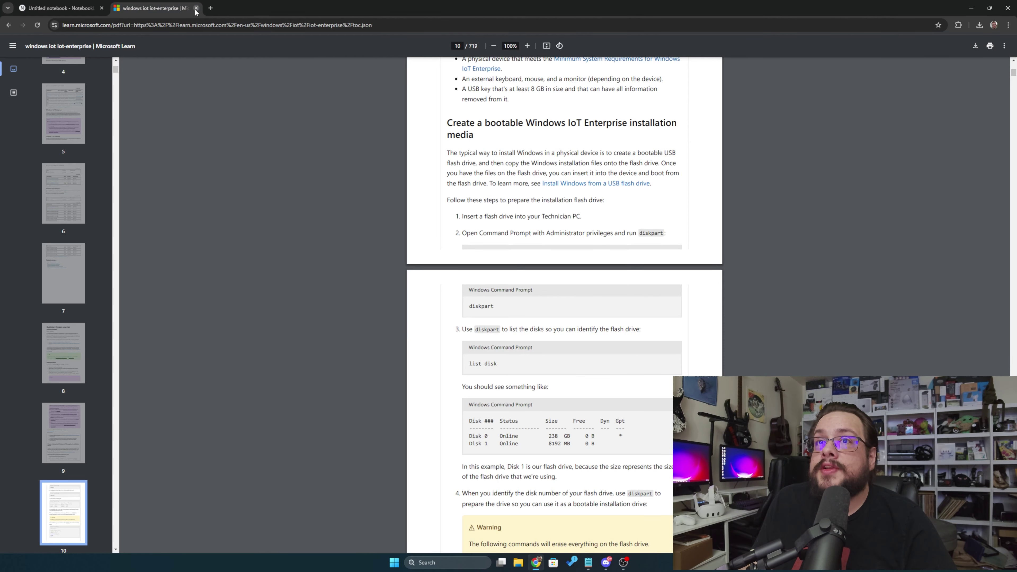
Go back to the Google results and copy the Windows hardware developer documentation page's URL
left_click(8, 25)
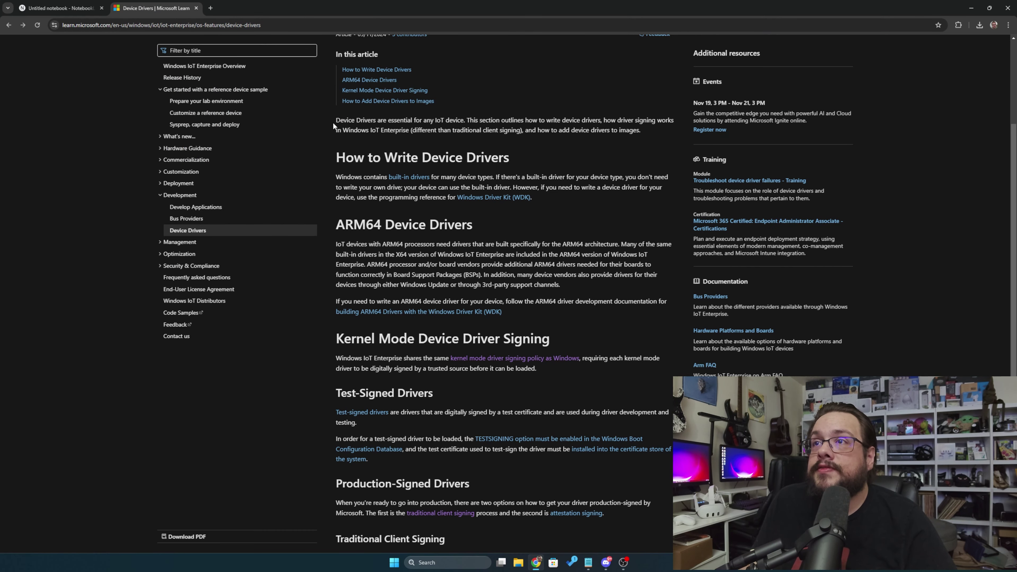
scroll(333, 125, "up", 4)
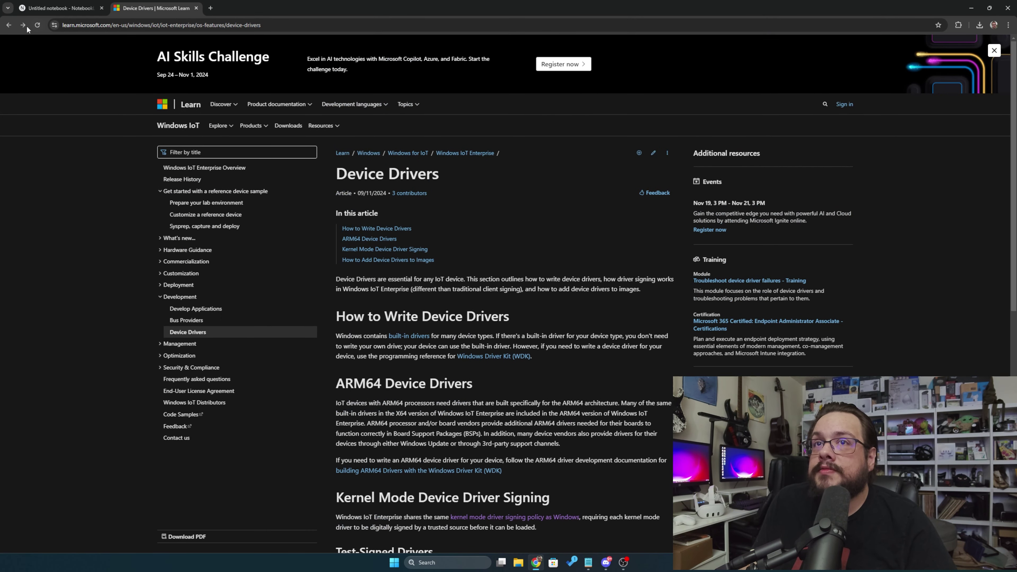
left_click(9, 25)
scroll(295, 244, "down", 2)
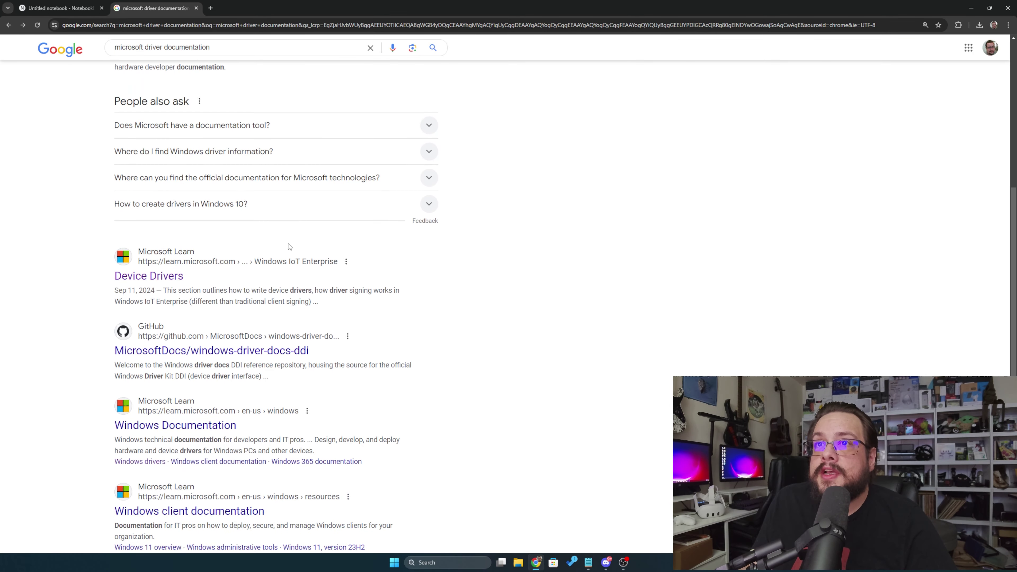
scroll(288, 246, "up", 4)
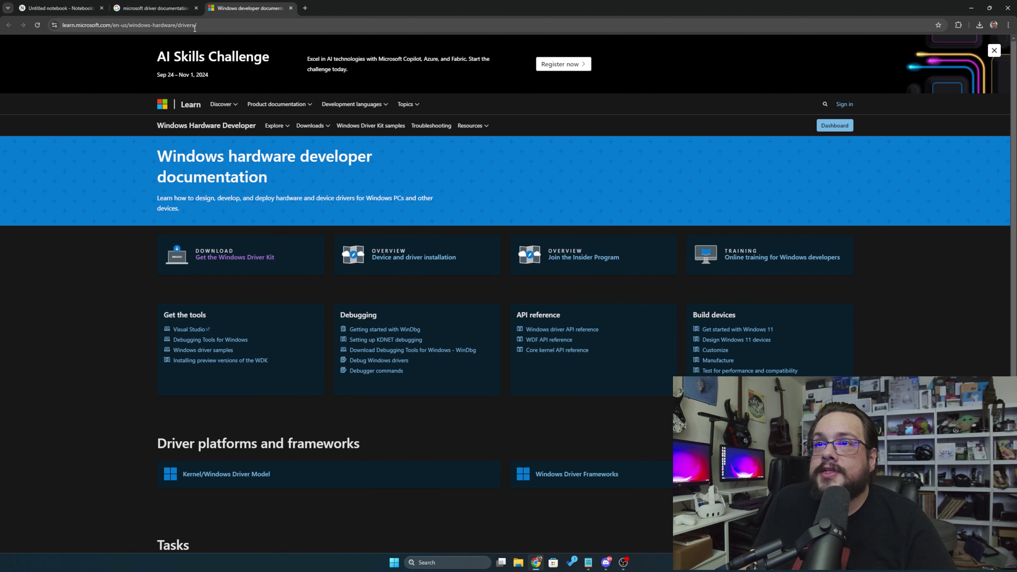
left_click(193, 26)
key("ctrl+c")
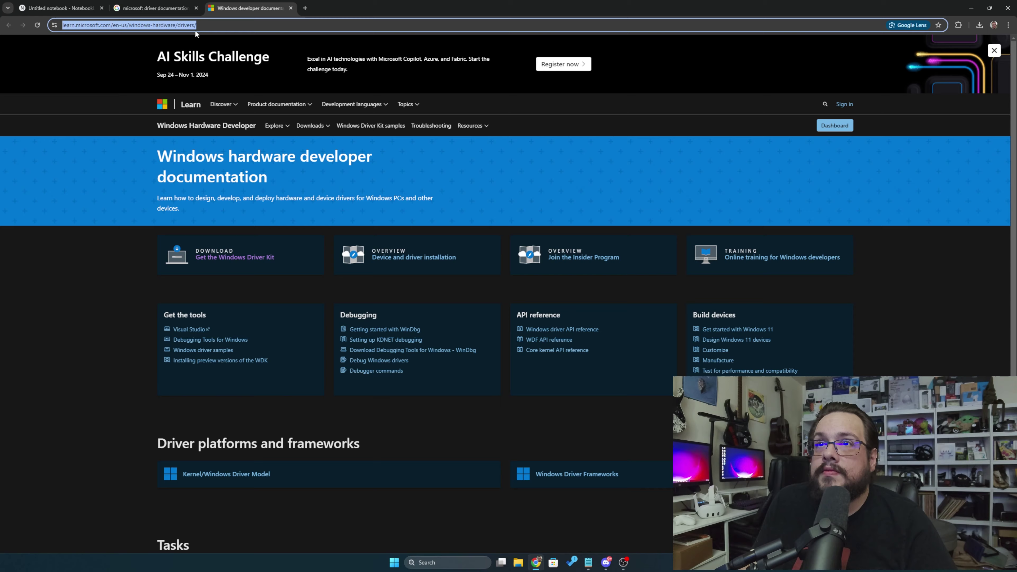
left_click(120, 8)
Add the Windows hardware developer documentation page as a Website source from its pasted URL
left_click(61, 8)
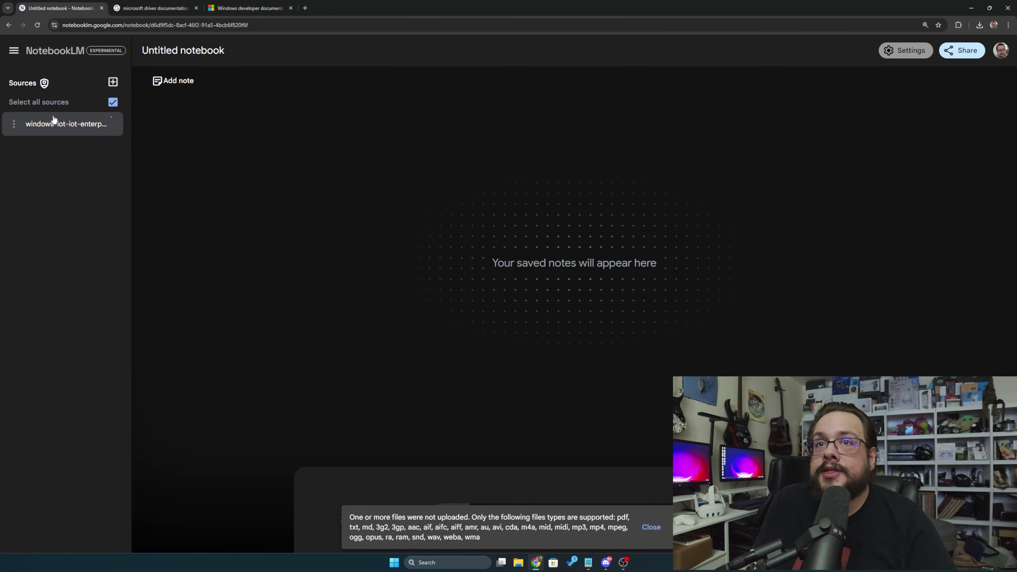
left_click(113, 82)
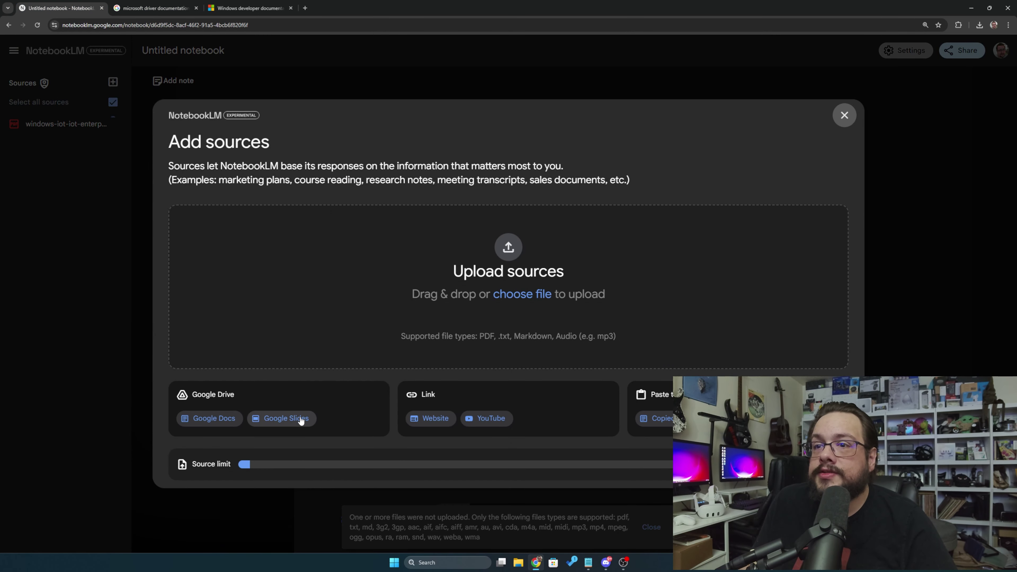
left_click(438, 419)
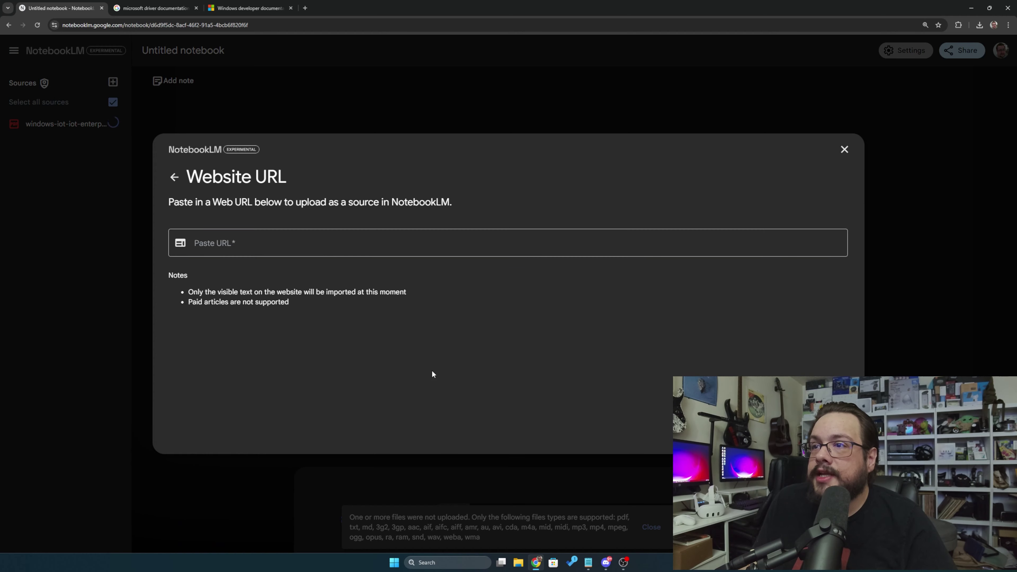
key("ctrl+v")
key("Return")
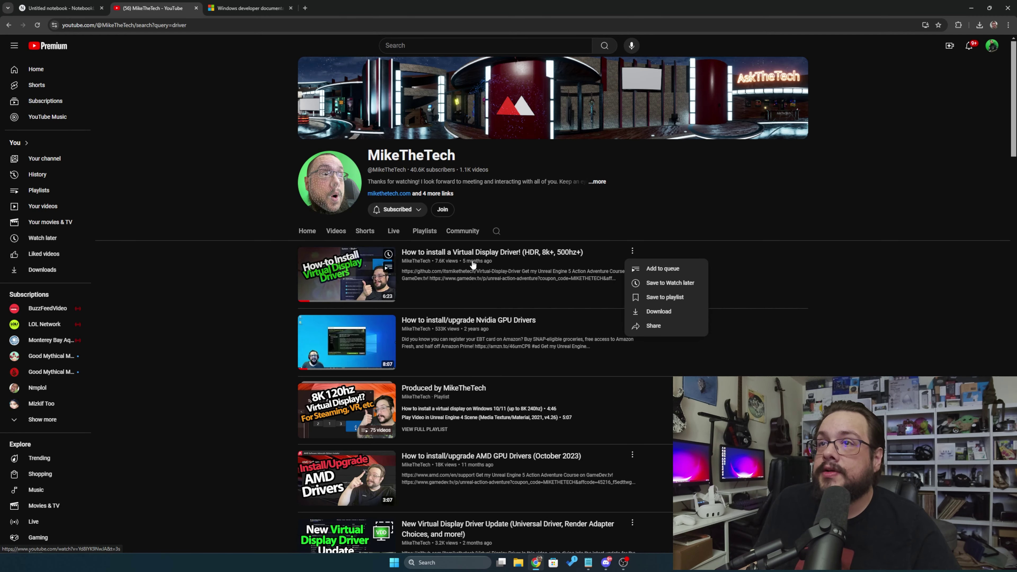
Add the virtual display driver video as a YouTube source from its pasted URL
left_click(60, 8)
left_click(114, 81)
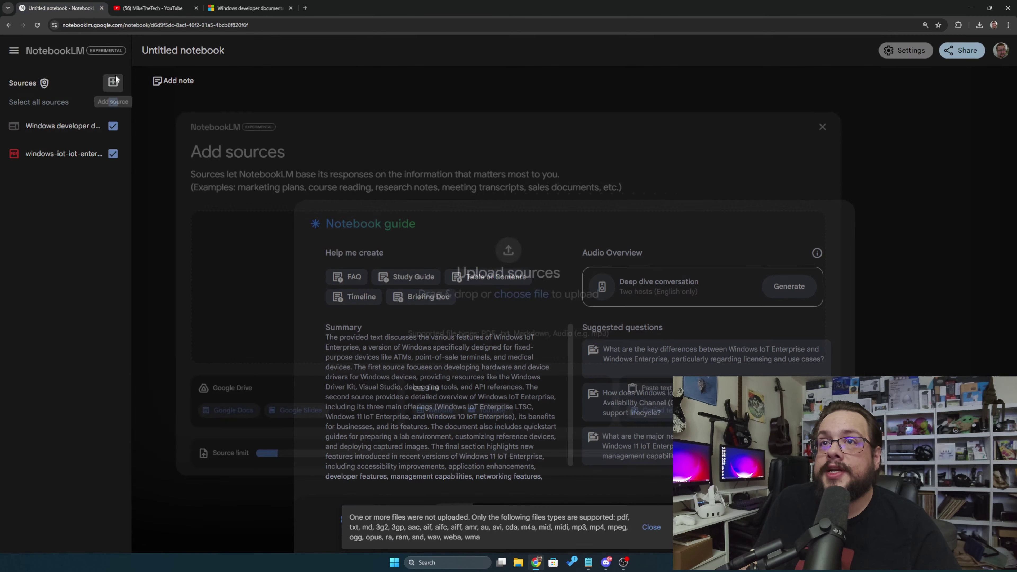
left_click(510, 421)
key("ctrl+v")
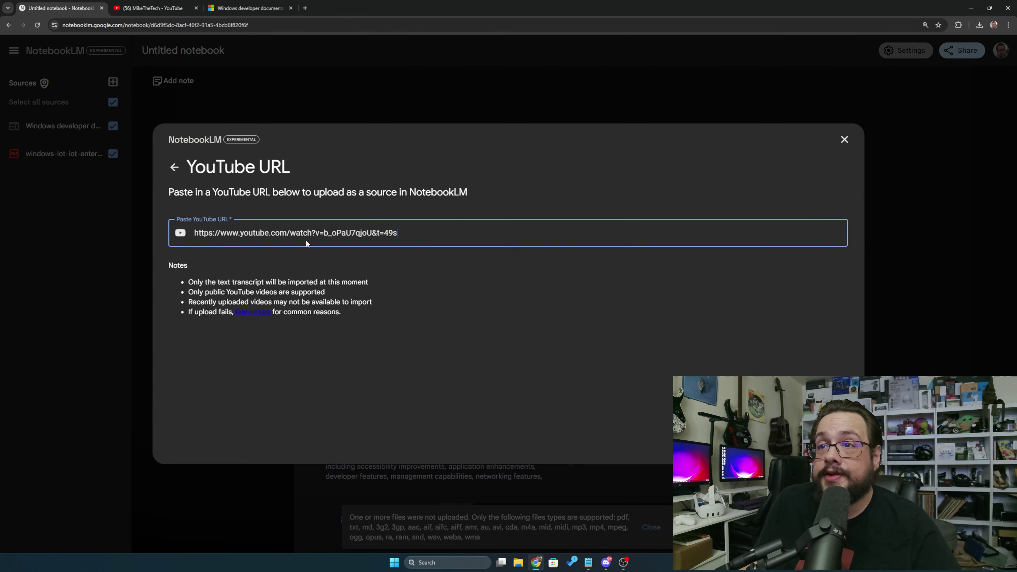
key("Return")
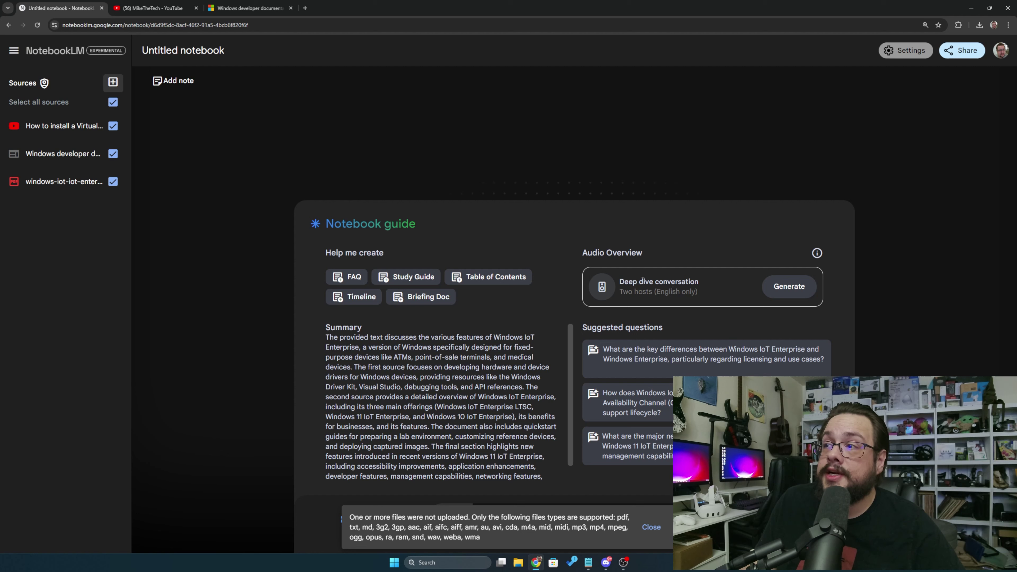
Generate the Deep dive conversation Audio Overview and wait for the 16:39 episode
left_click(788, 286)
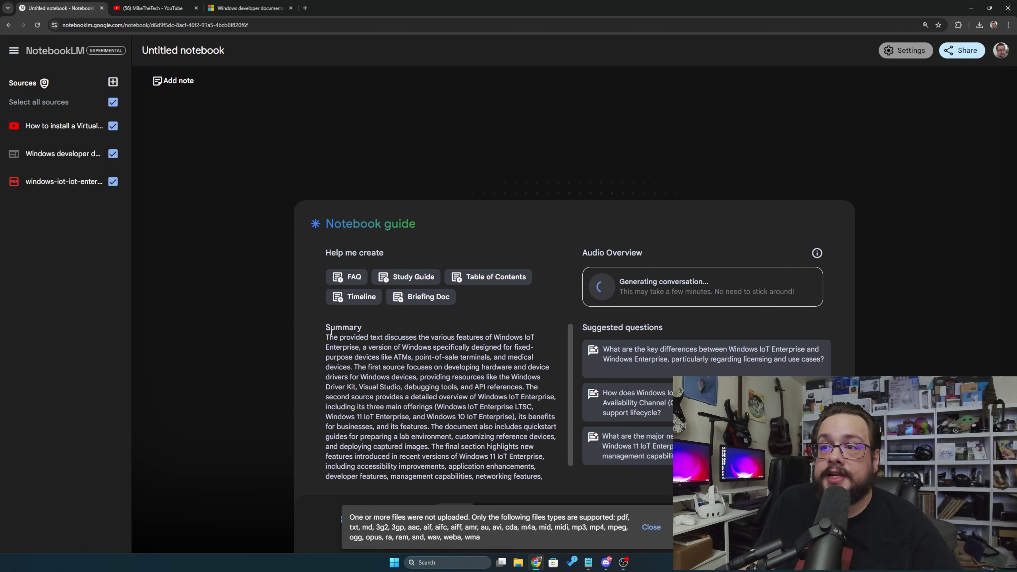
scroll(451, 381, "down", 1)
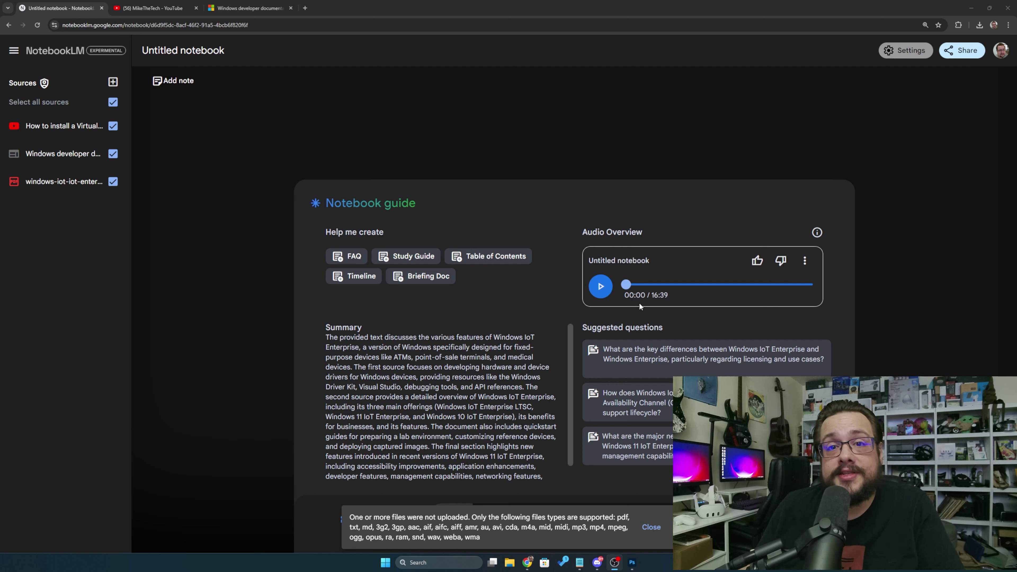
Start playing the 16:39 Audio Overview episode from the beginning
left_click(604, 294)
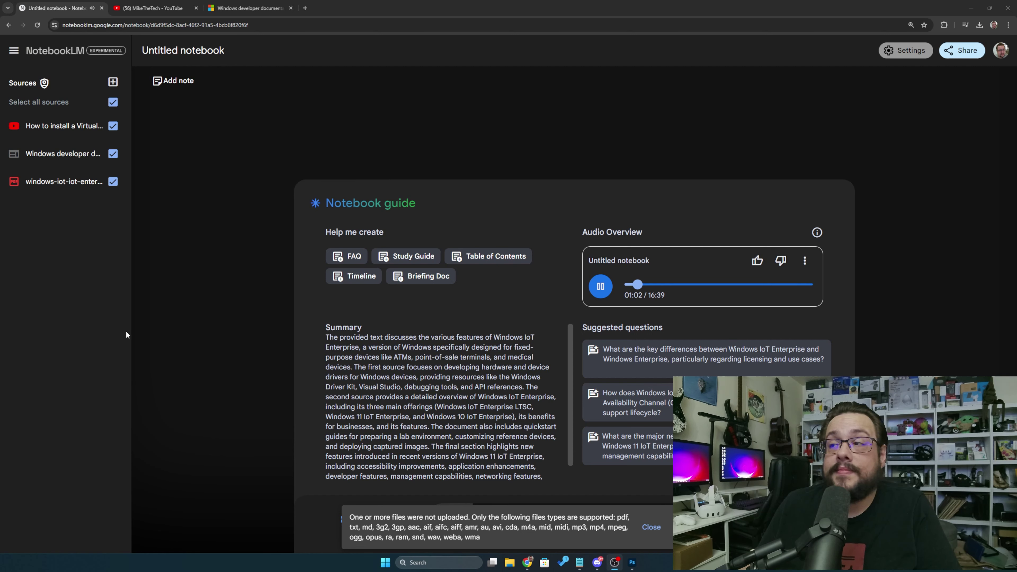
Pause the Audio Overview at 01:04
left_click(599, 290)
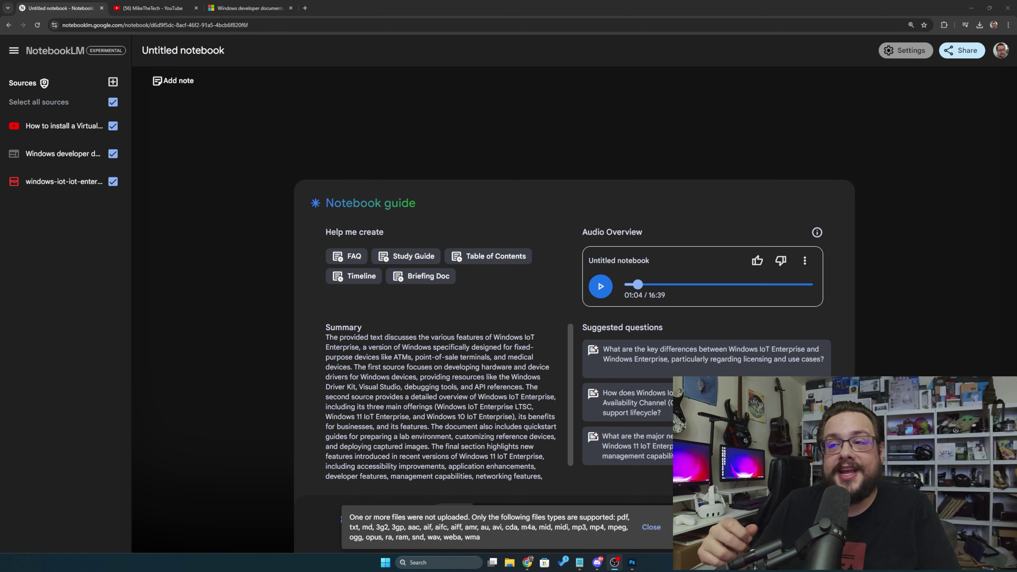
Show the Audio Overview menu with playback speed, Download and Delete options
left_click(803, 266)
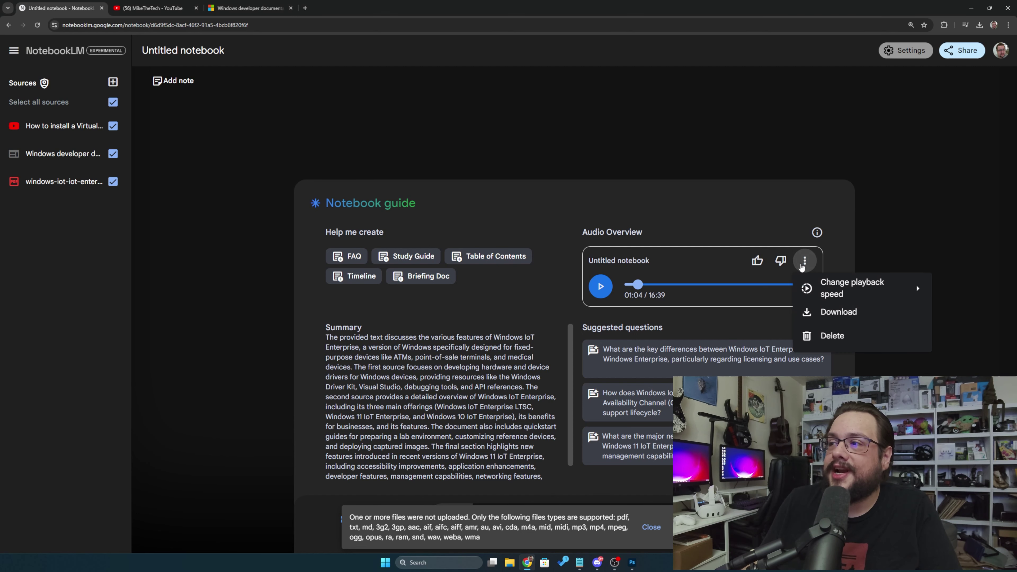